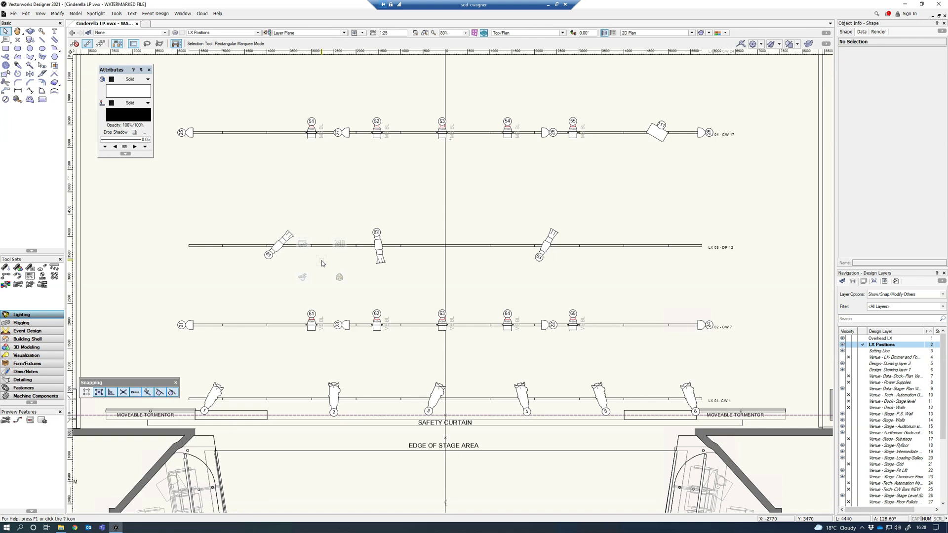
# - Search all libraries in the Resource Manager for 'iris' to locate the Light Acc Iris symbol
pyautogui.hotkey('ctrl', 'r')
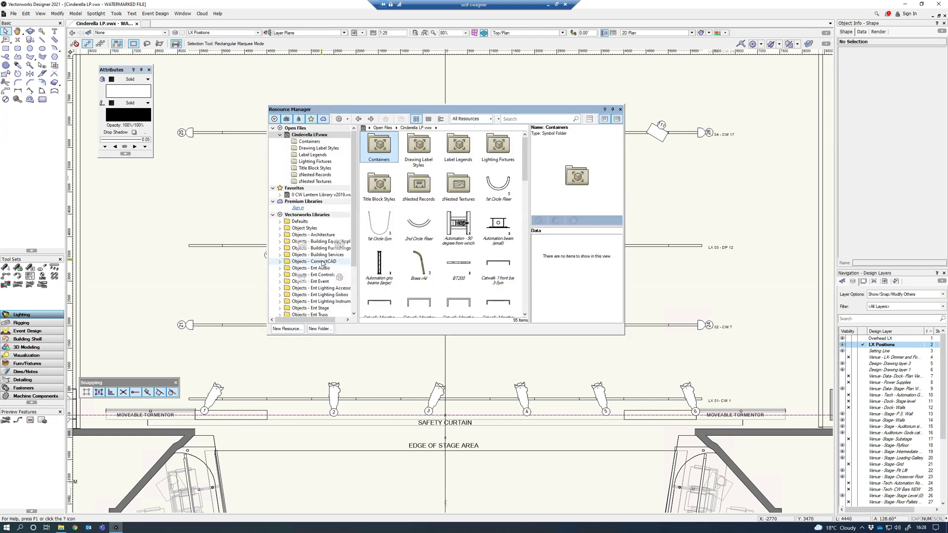
pyautogui.click(515, 119)
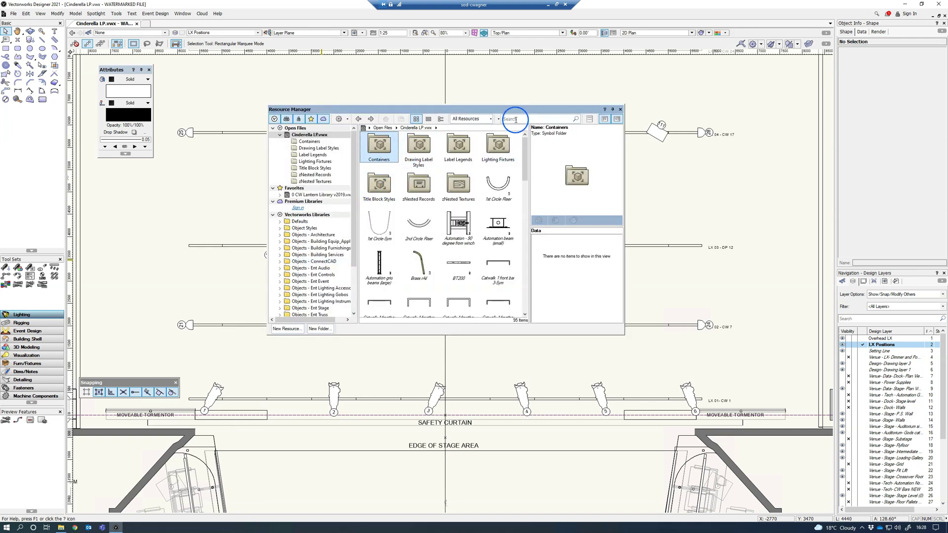
pyautogui.click(312, 161)
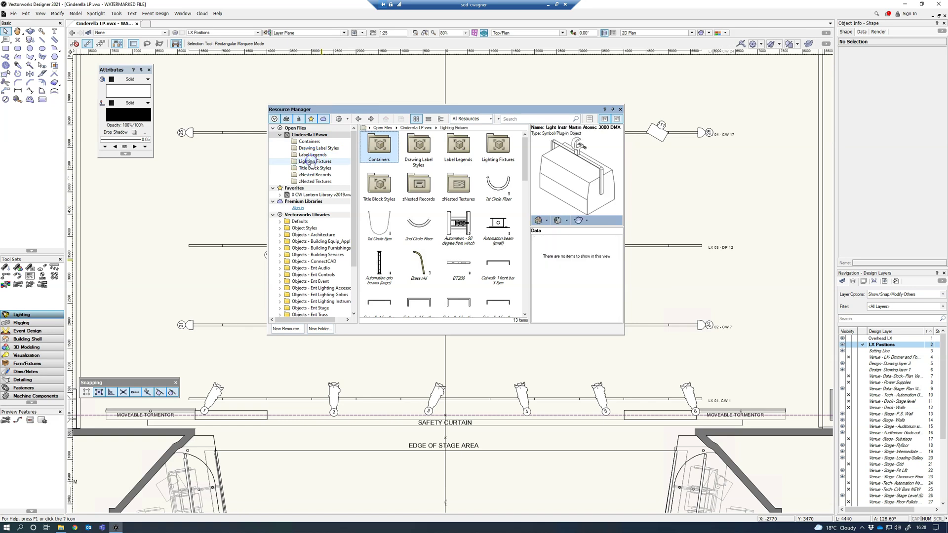
pyautogui.click(522, 119)
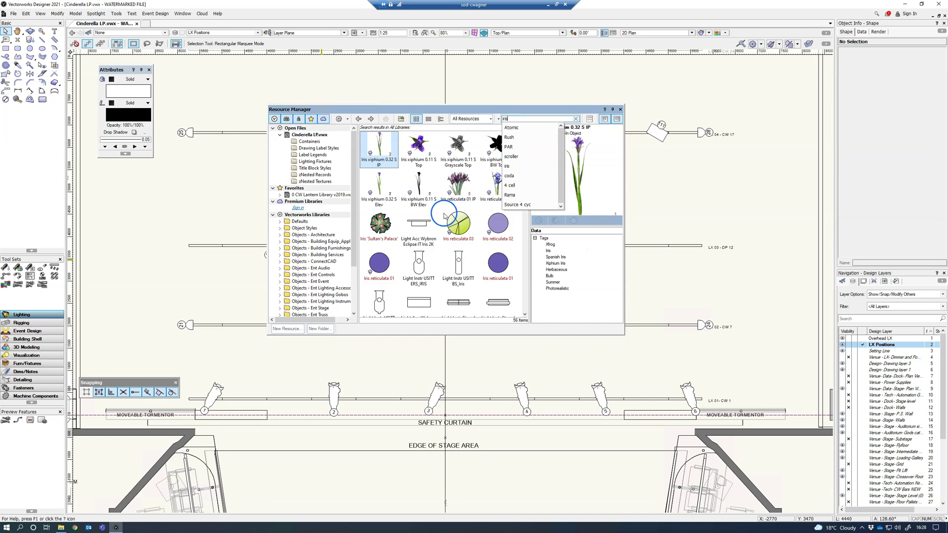
pyautogui.scroll(-5, 450, 212)
pyautogui.scroll(-1, 443, 221)
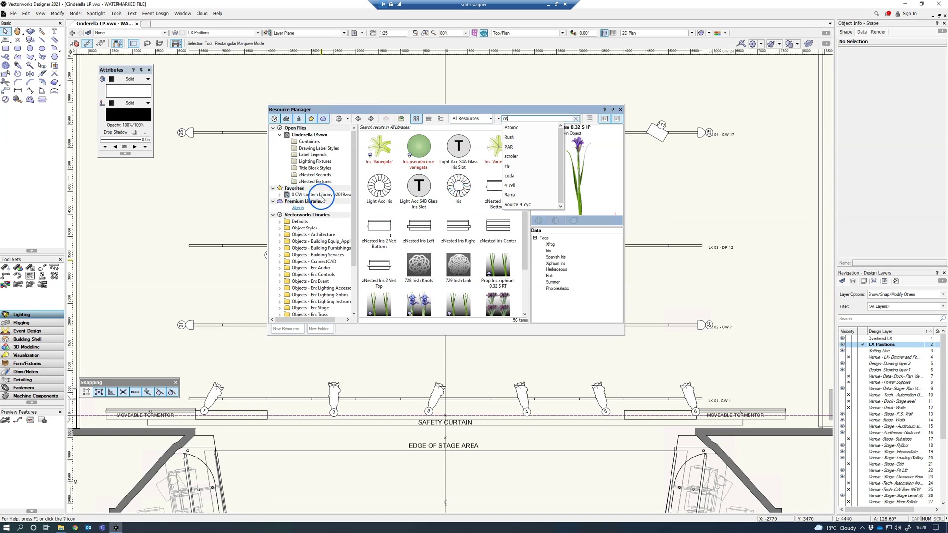
# - Import Light Acc Iris into the Lighting Fixtures folder of Cinderella LP.vwx and view that folder
pyautogui.rightClick(381, 192)
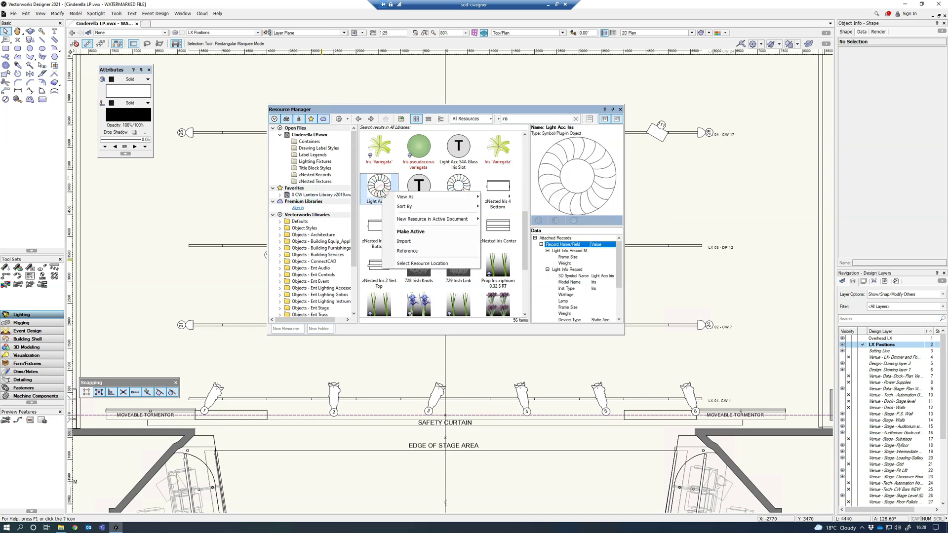
pyautogui.click(404, 241)
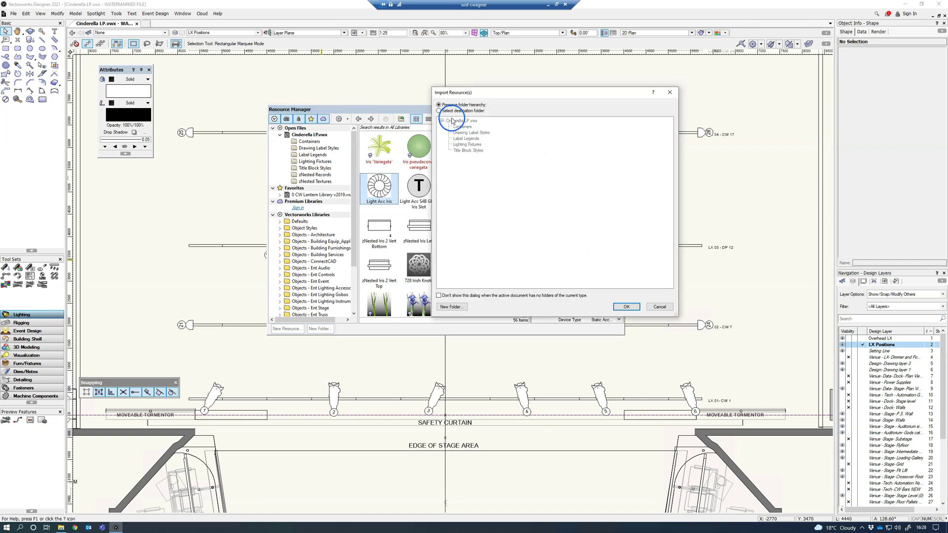
pyautogui.click(439, 110)
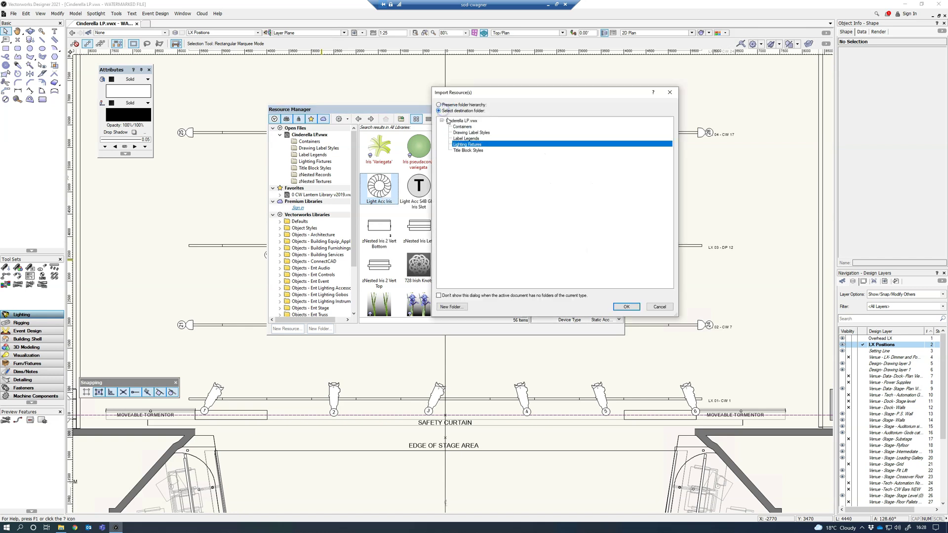
pyautogui.click(472, 148)
pyautogui.click(624, 307)
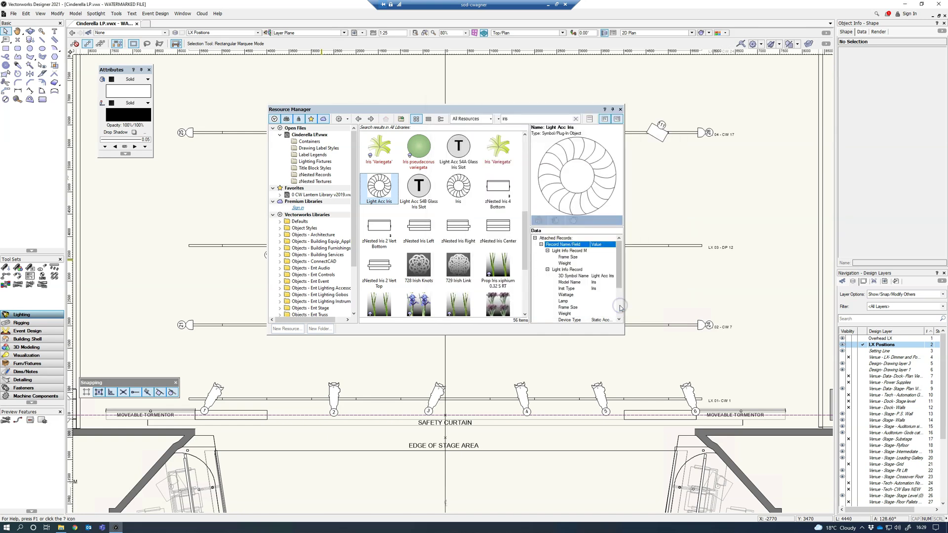
pyautogui.click(296, 162)
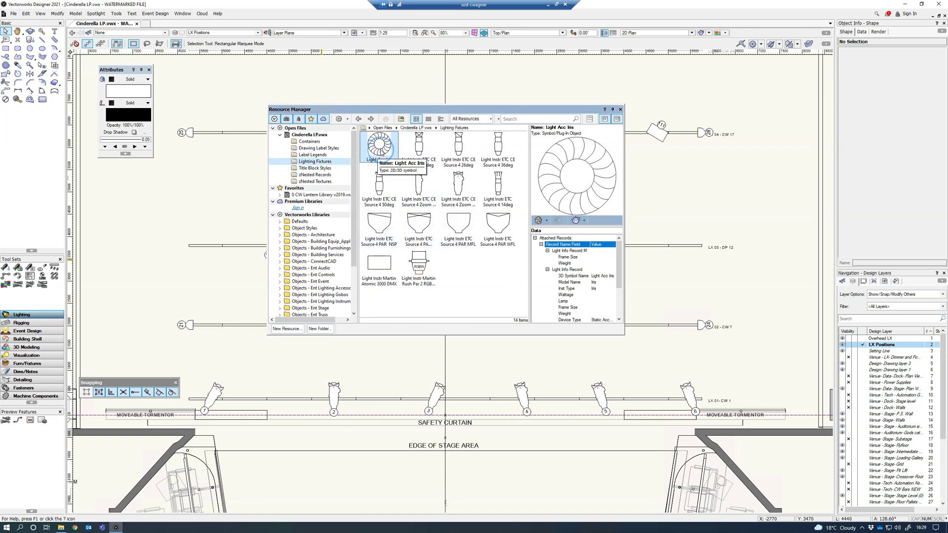
# - Make Light Acc Iris the active accessory, dismiss the tip, and close the Resource Manager
pyautogui.doubleClick(380, 148)
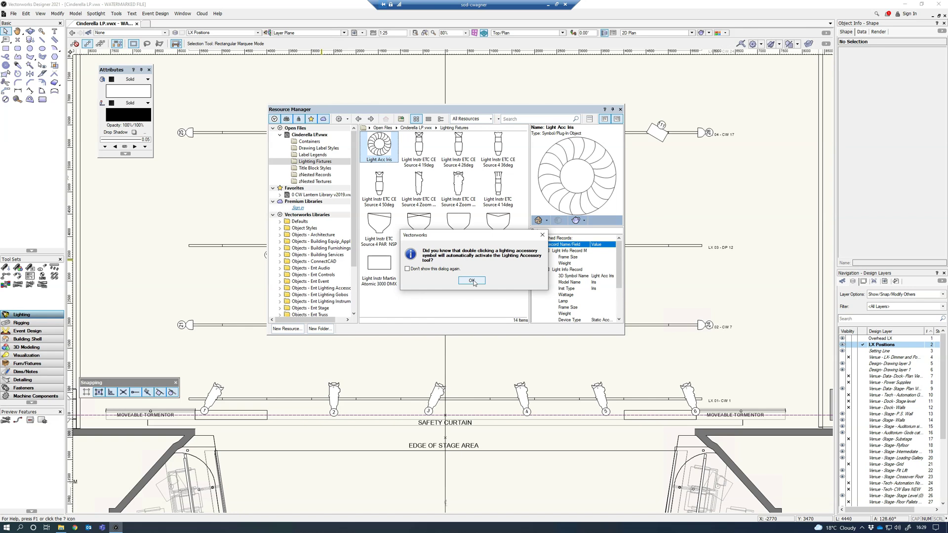
pyautogui.click(470, 283)
pyautogui.click(470, 283)
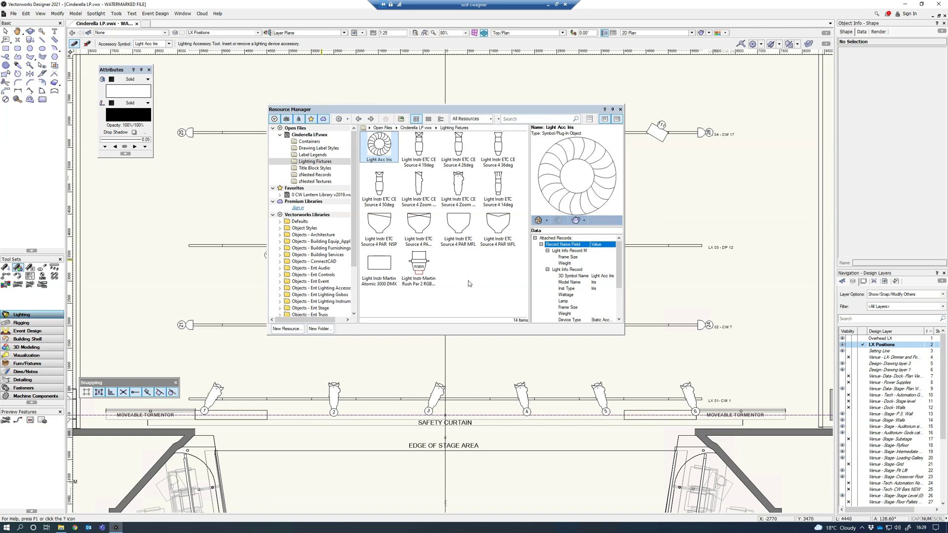
pyautogui.hotkey('ctrl', 'r')
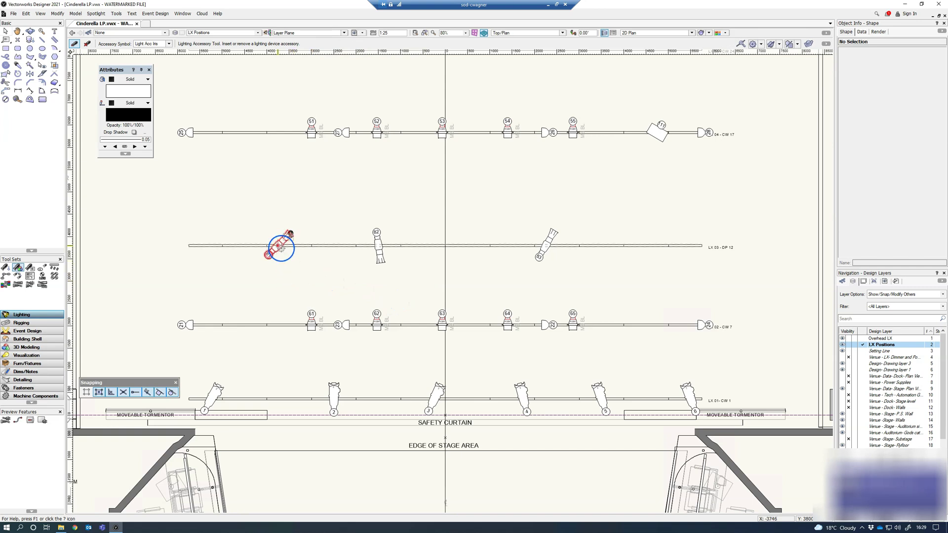
# - Zoom in on unit 81 on LX 03 and select it to verify the iris at its lens end
pyautogui.click(279, 247)
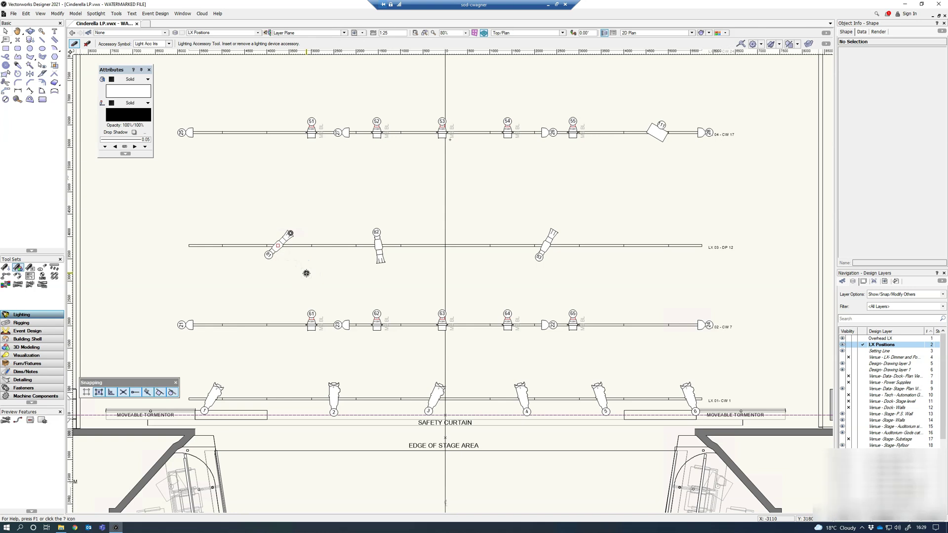
pyautogui.press('x')
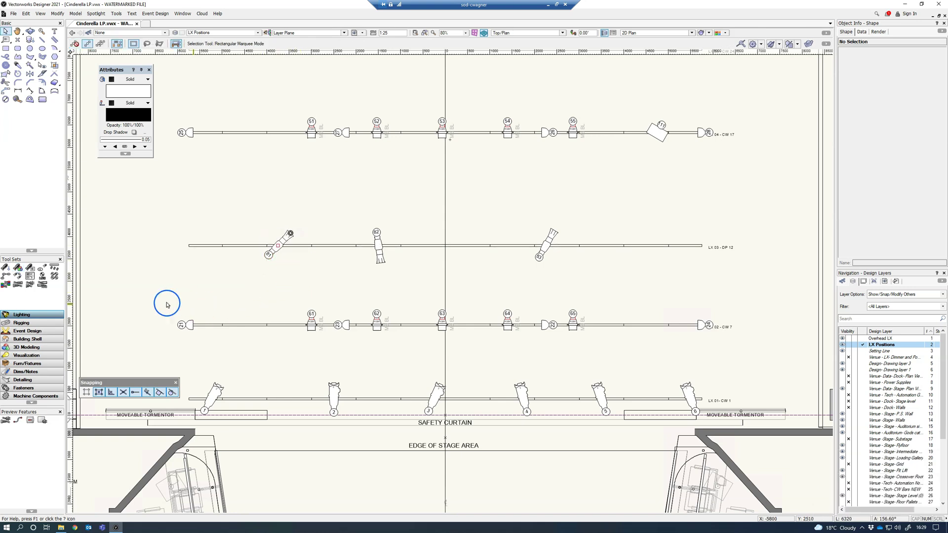
pyautogui.scroll(2, 277, 268)
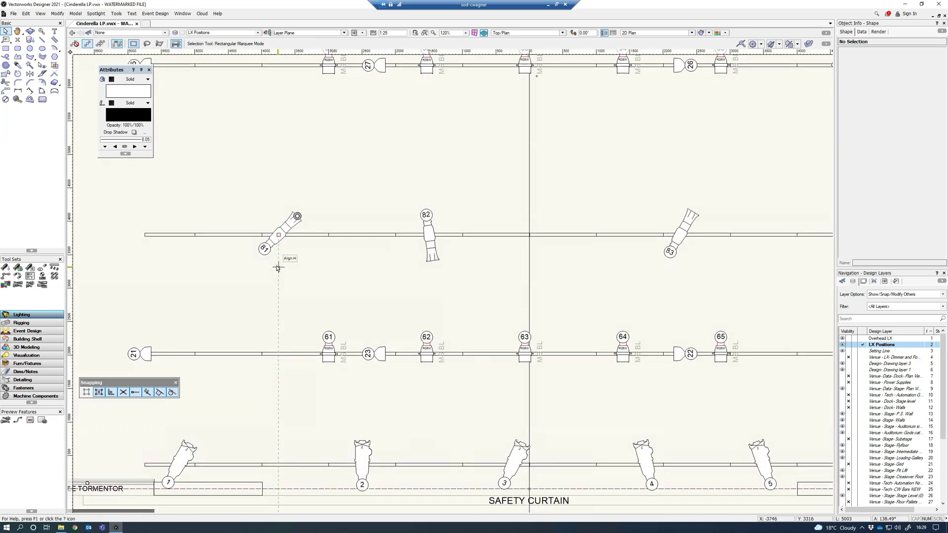
pyautogui.scroll(2, 275, 232)
pyautogui.click(316, 212)
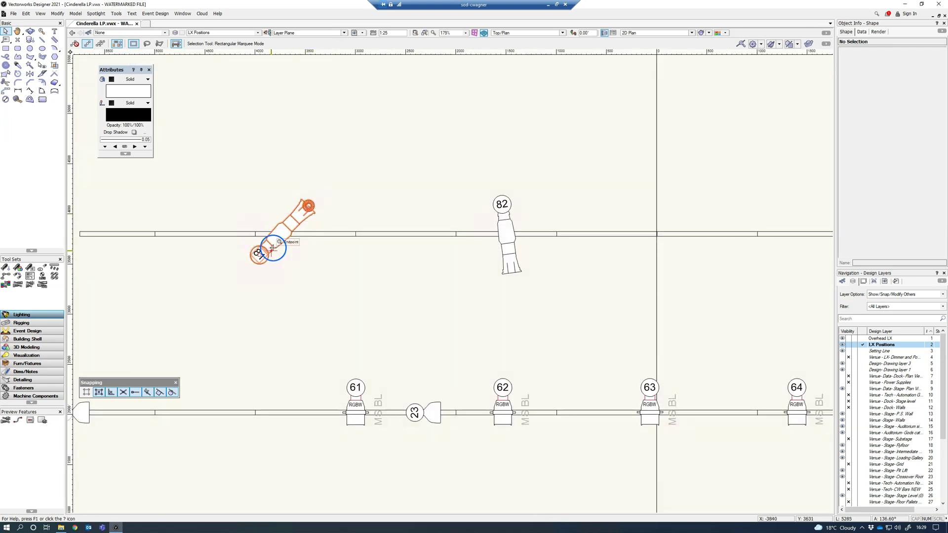
pyautogui.scroll(-1, 261, 254)
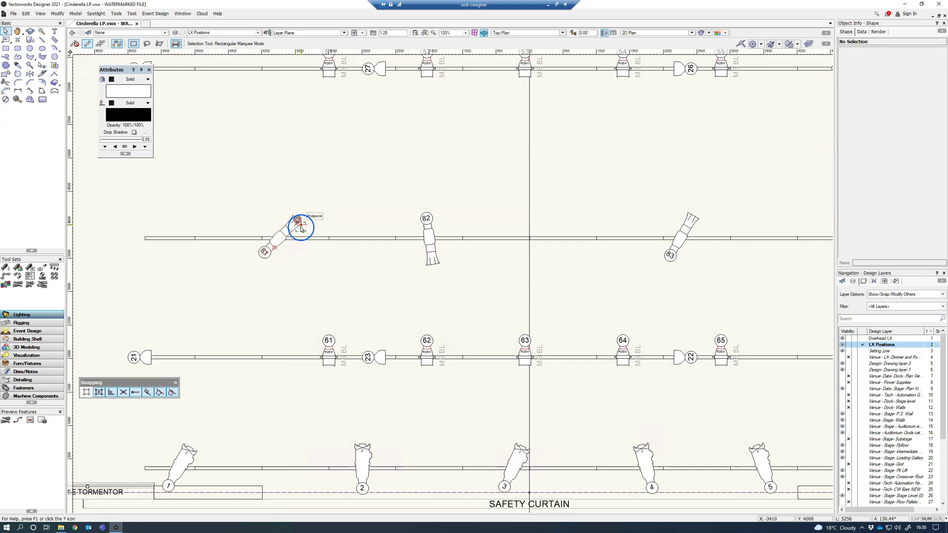
pyautogui.click(294, 275)
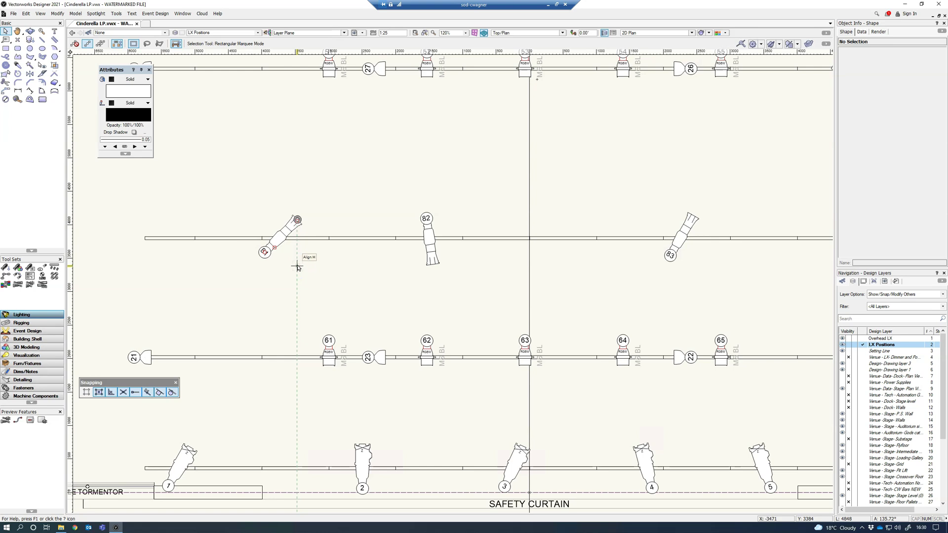
pyautogui.click(297, 268)
pyautogui.click(235, 97)
pyautogui.click(258, 33)
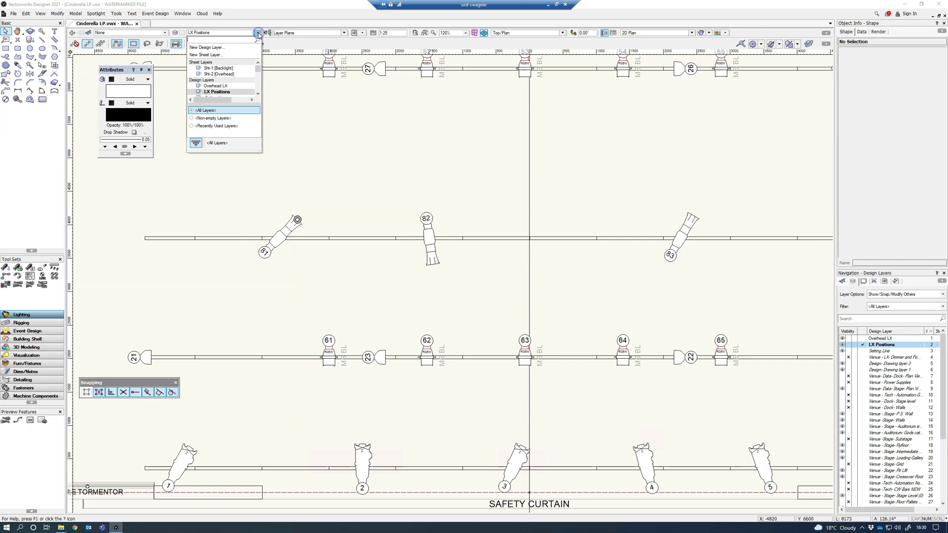
pyautogui.click(296, 167)
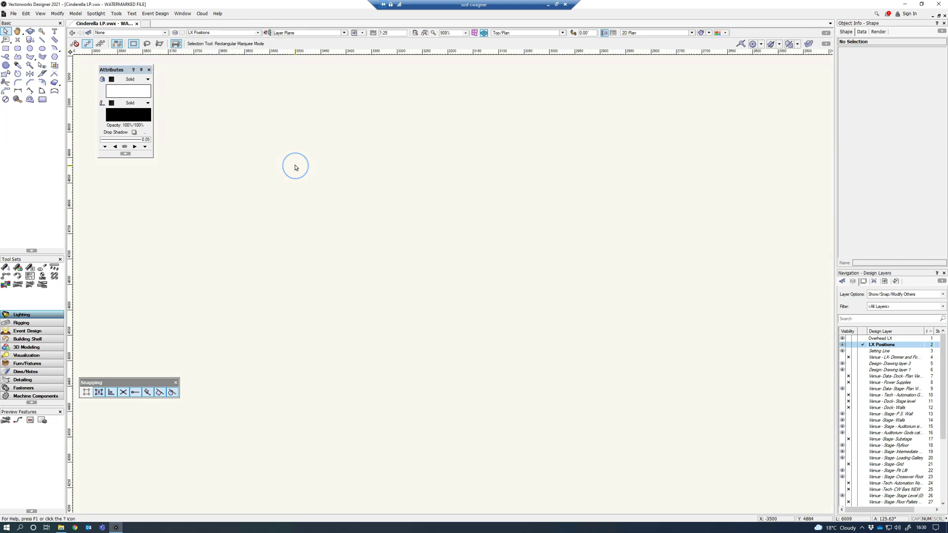
pyautogui.scroll(-10, 296, 166)
pyautogui.moveTo(377, 180); pyautogui.dragTo(307, 186, button='middle')
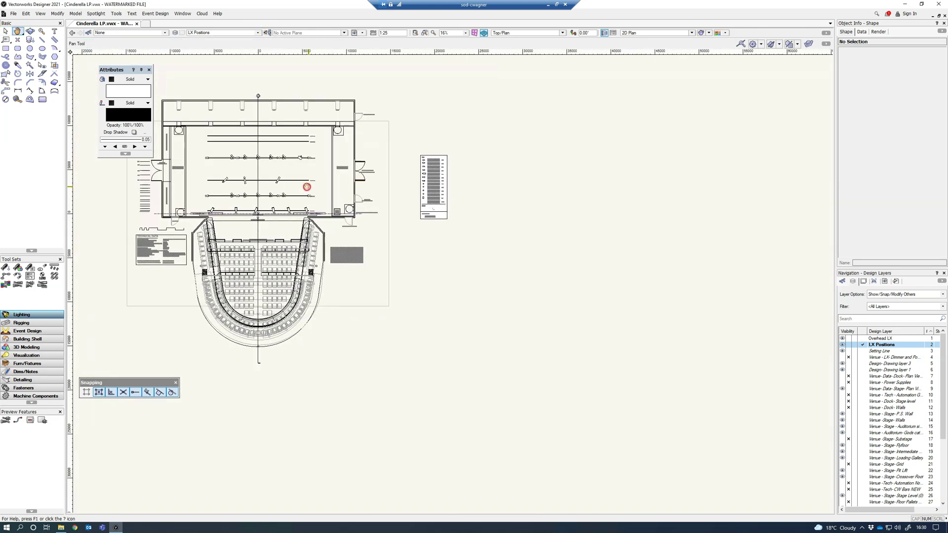
pyautogui.scroll(2, 268, 205)
pyautogui.click(30, 275)
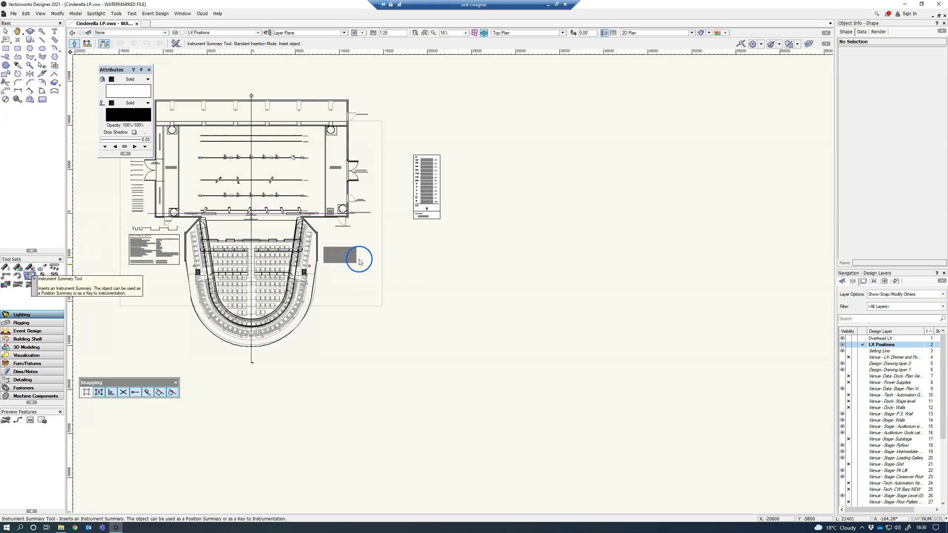
pyautogui.click(408, 239)
pyautogui.click(519, 246)
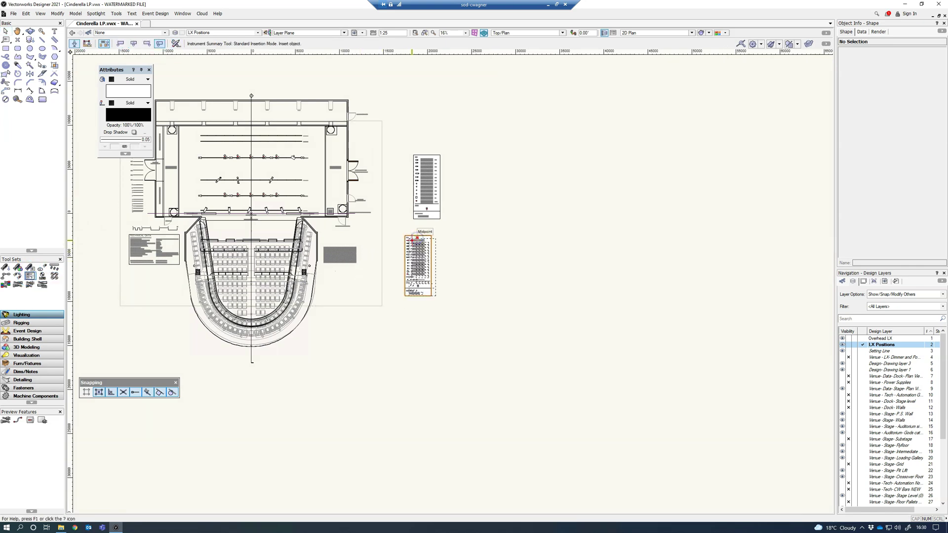
pyautogui.scroll(9, 414, 281)
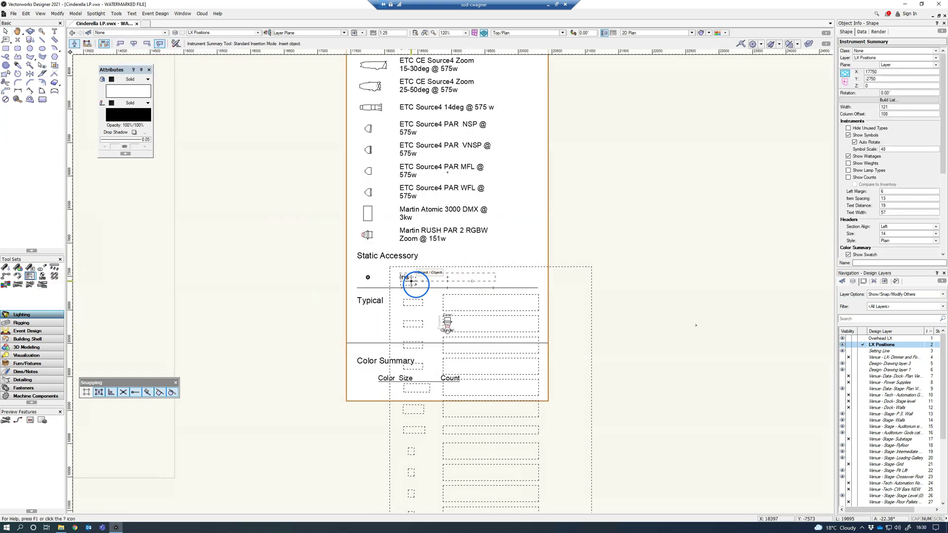
pyautogui.press('x')
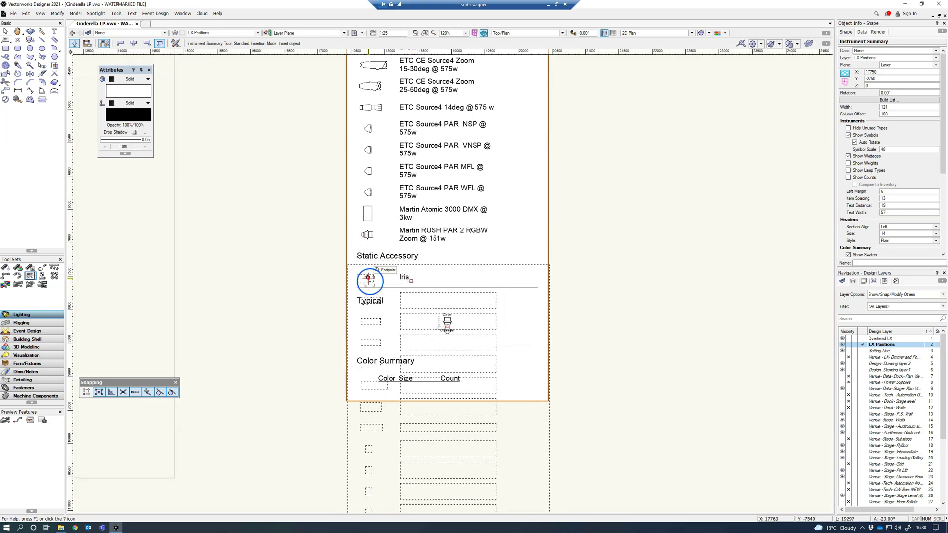
pyautogui.scroll(4, 378, 278)
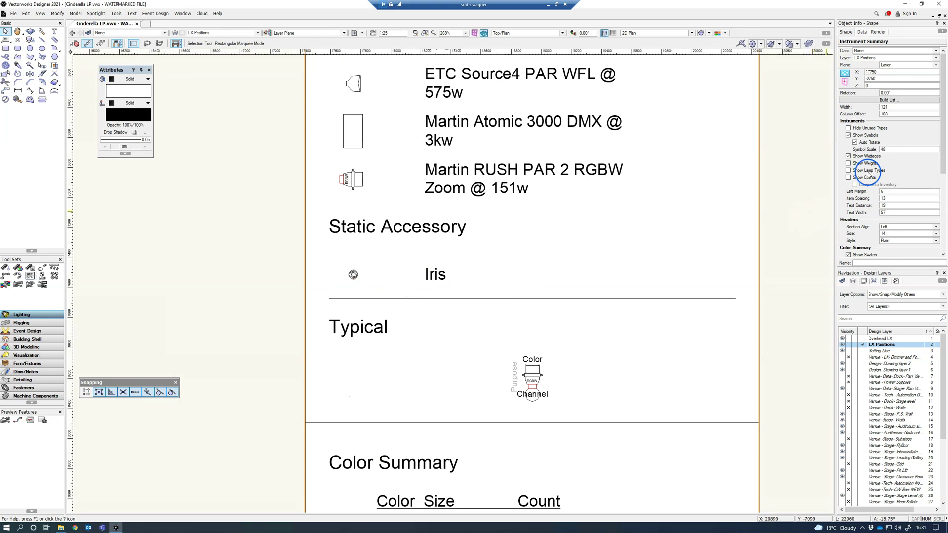
pyautogui.scroll(-8, 477, 301)
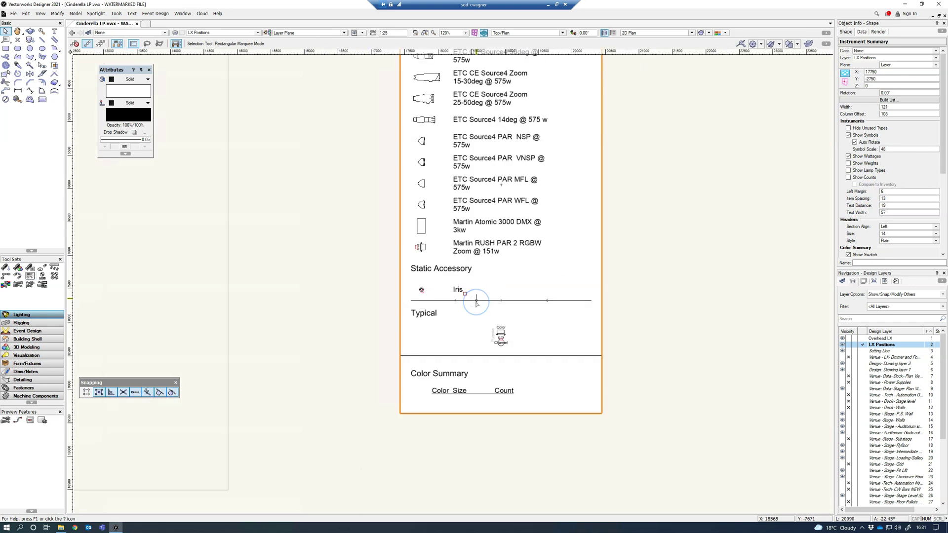
pyautogui.scroll(-4, 477, 302)
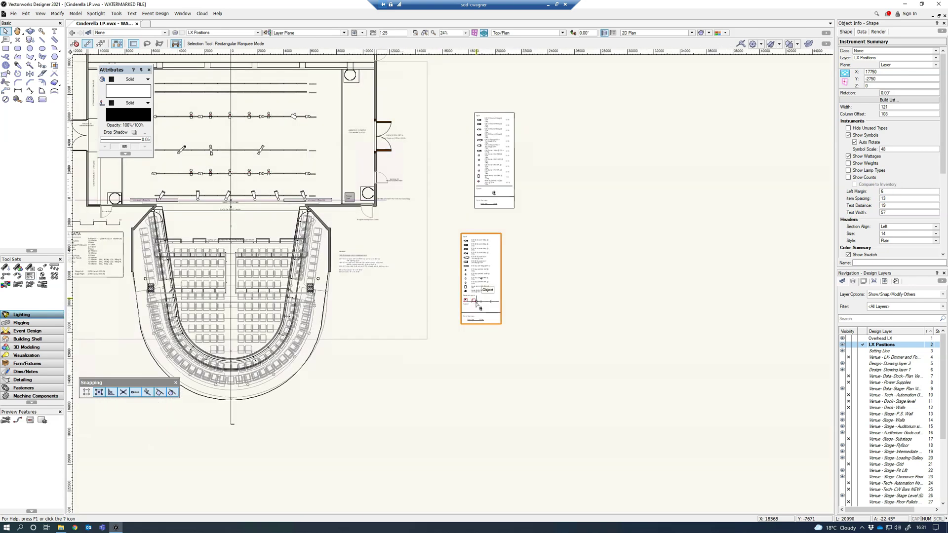
pyautogui.press('Delete')
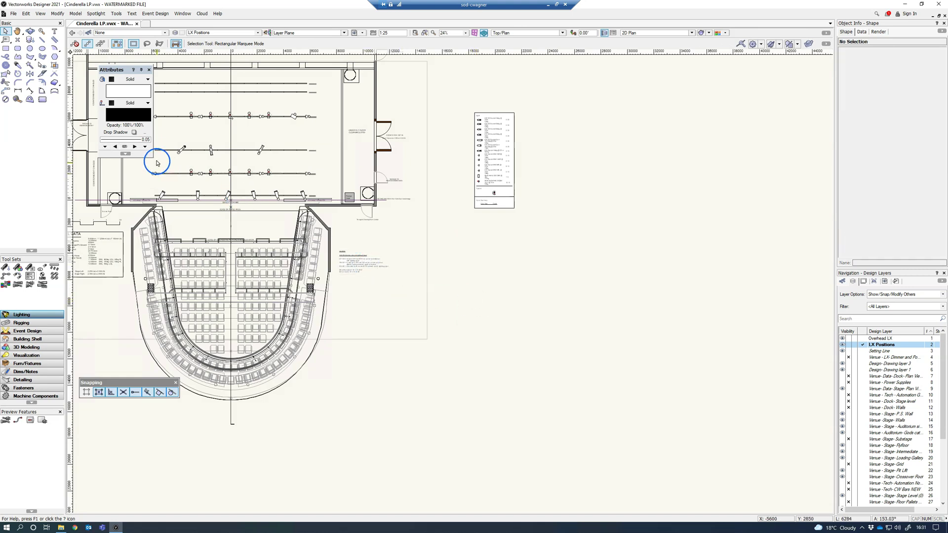
# - Drag unit 81 slightly along the LX 03 pipe toward unit 82 and select it
pyautogui.scroll(12, 179, 153)
pyautogui.scroll(-2, 282, 140)
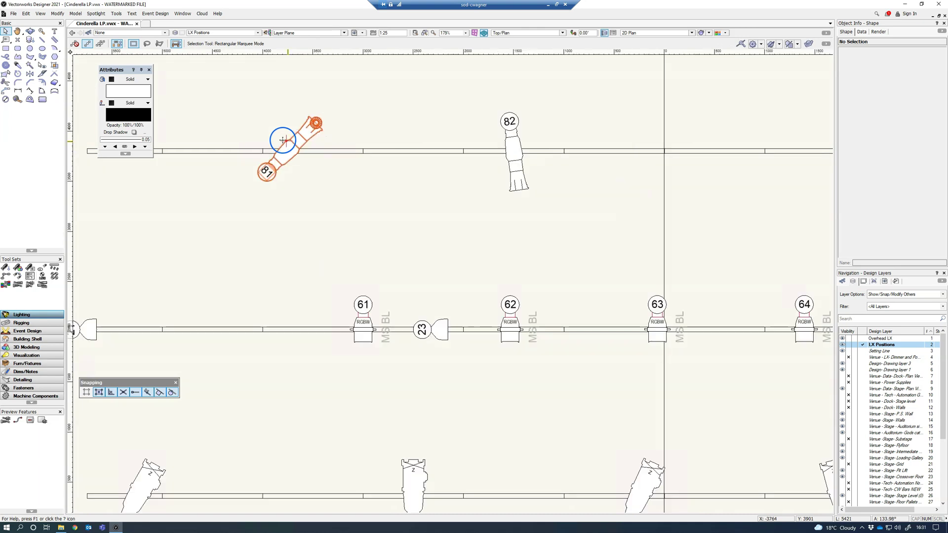
pyautogui.moveTo(318, 144); pyautogui.dragTo(364, 154)
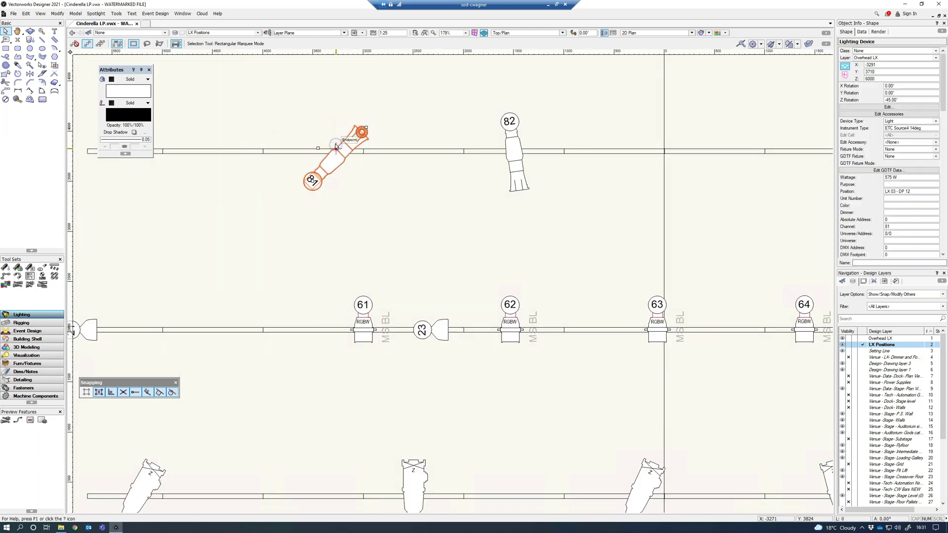
pyautogui.click(322, 124)
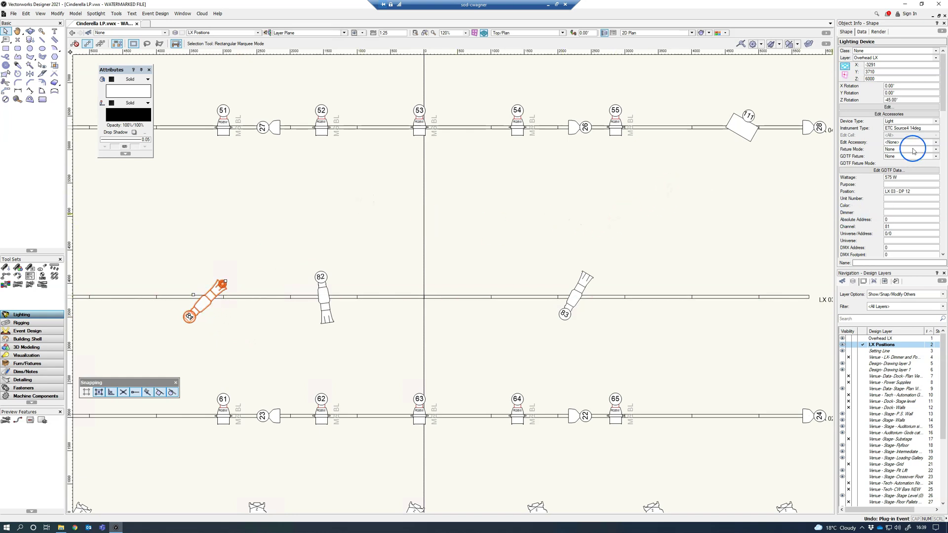
# - Edit unit 81's accessories, drag the iris down onto the fixture body, and exit accessory editing
pyautogui.click(880, 114)
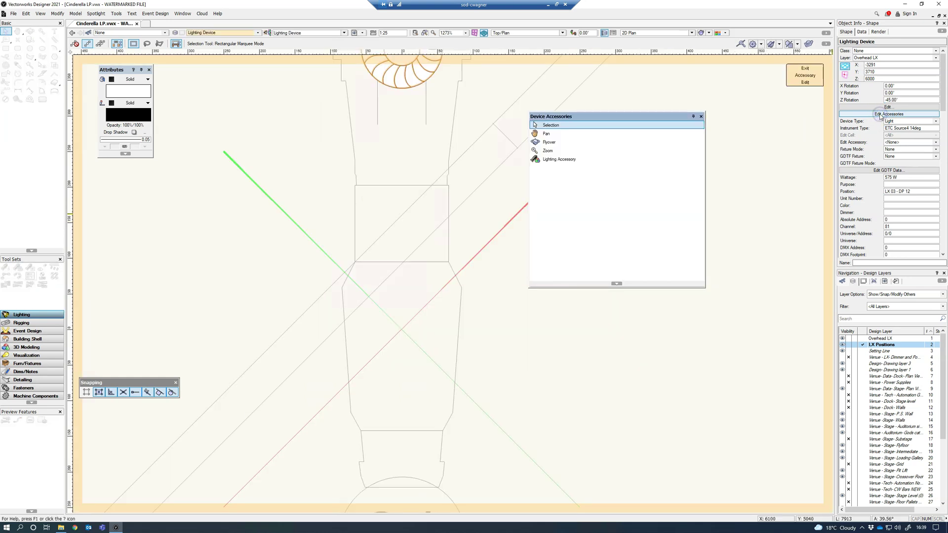
pyautogui.scroll(-2, 465, 181)
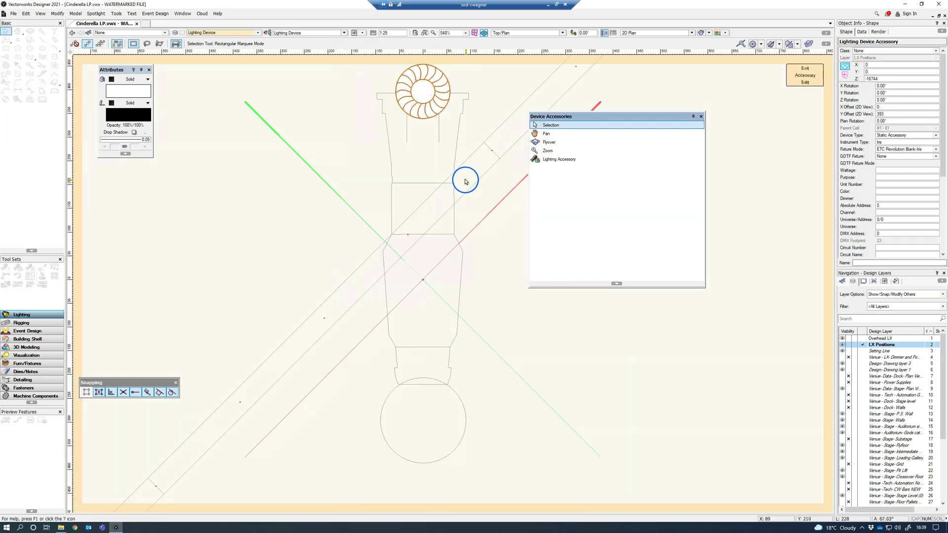
pyautogui.press('h')
pyautogui.moveTo(470, 144); pyautogui.dragTo(430, 182)
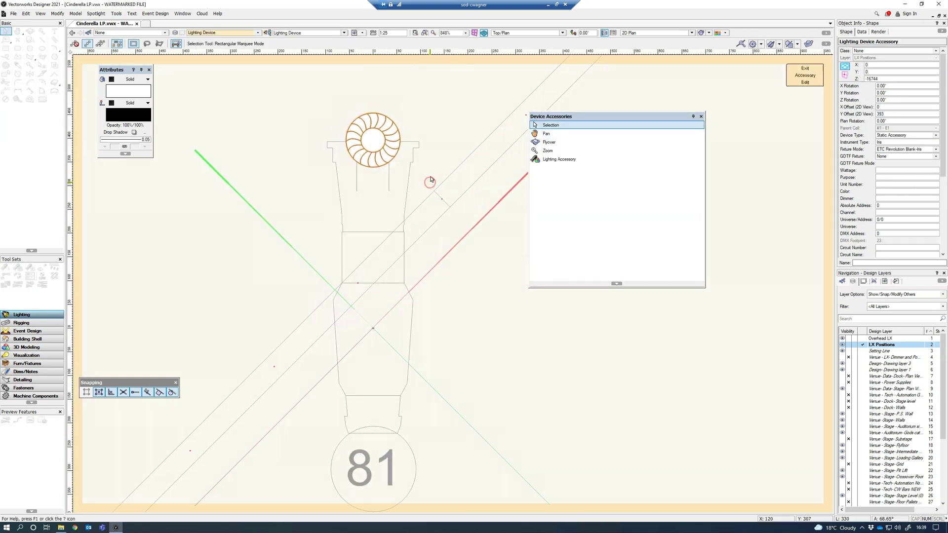
pyautogui.press('x')
pyautogui.click(432, 168)
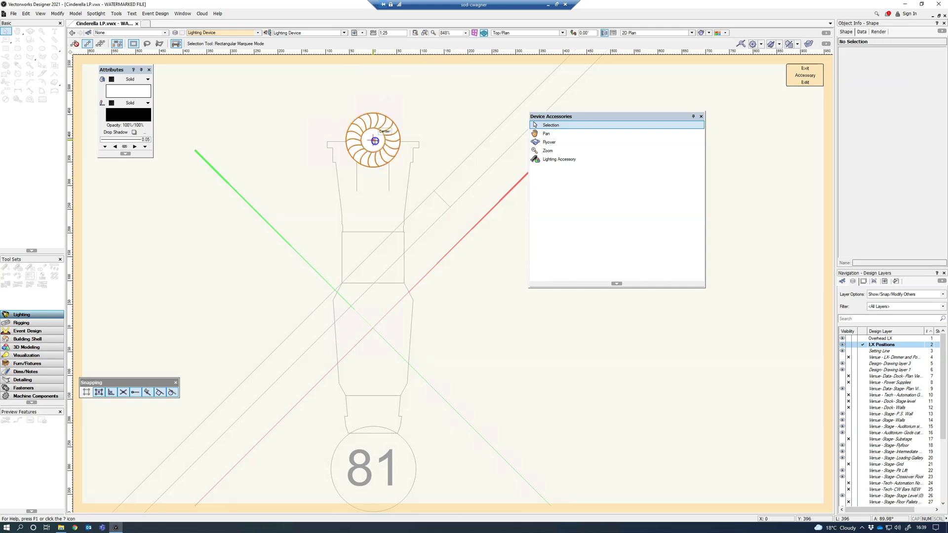
pyautogui.moveTo(377, 141); pyautogui.dragTo(378, 318)
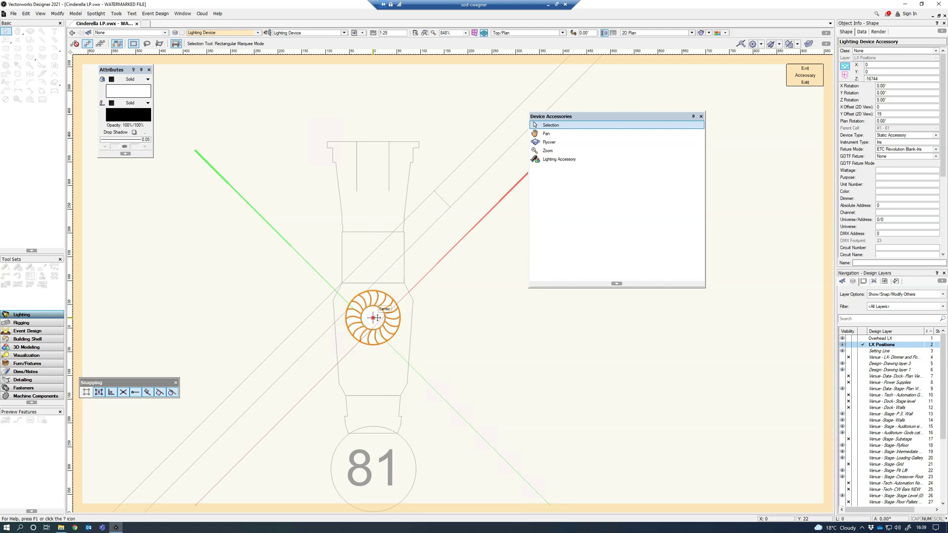
pyautogui.click(791, 84)
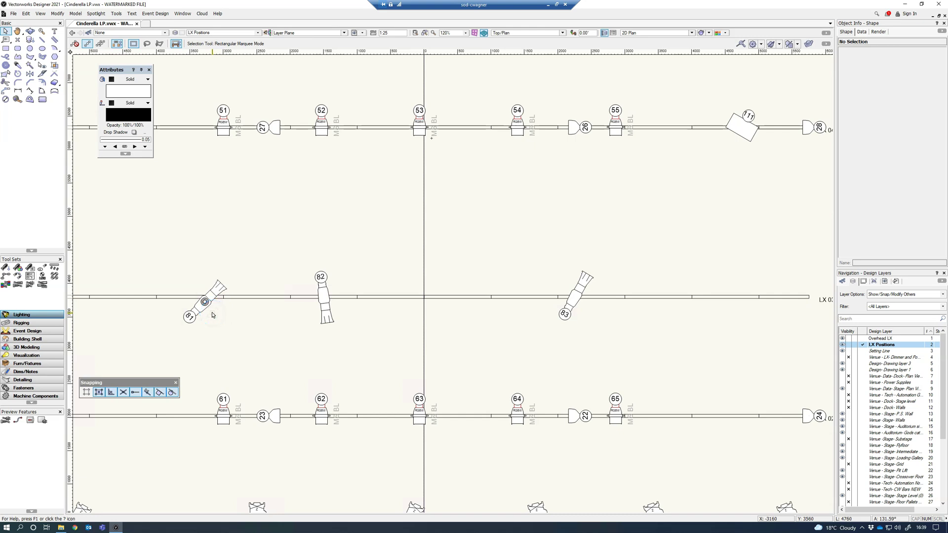
pyautogui.click(214, 312)
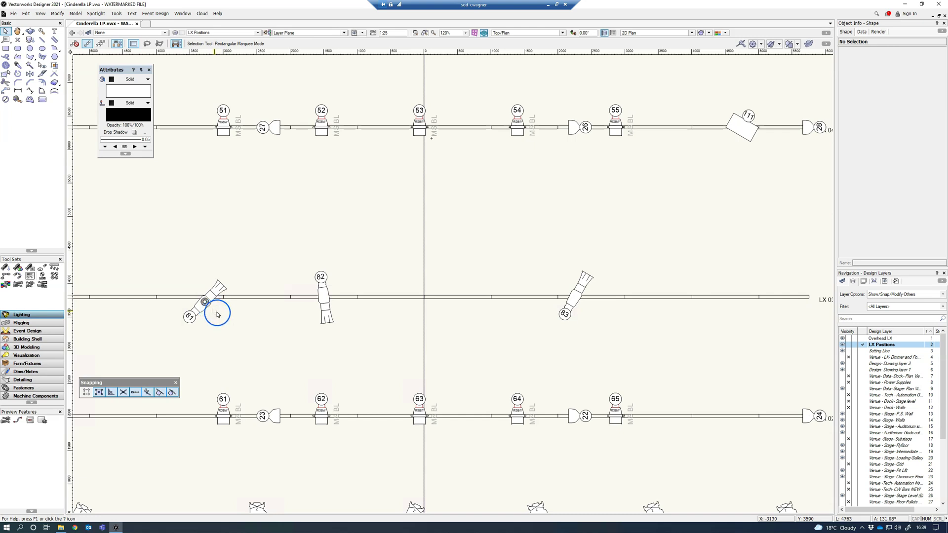